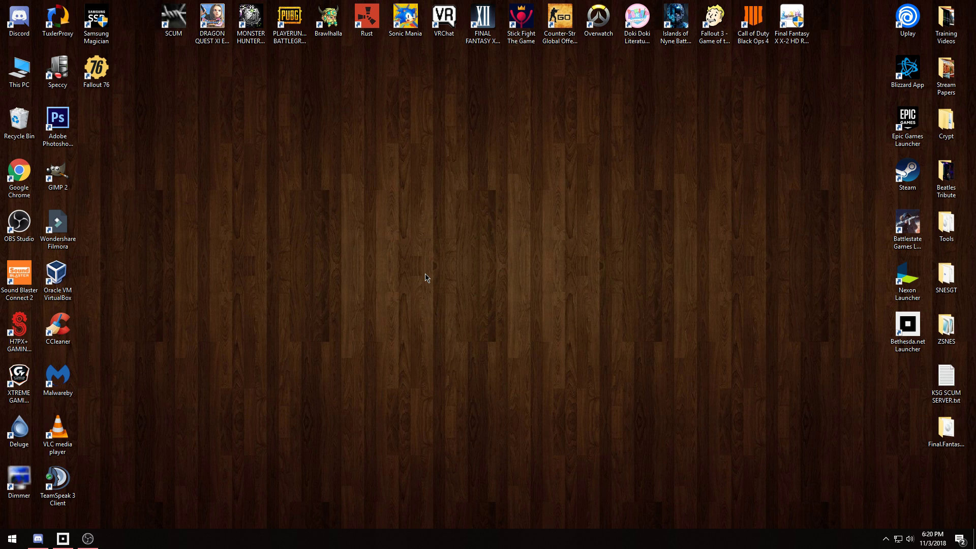
# Open File Explorer, browse to Documents > My Games > Fallout 76, and select Fallout76Prefs.ini.
pyautogui.press('super+e')
pyautogui.moveTo(405, 99); pyautogui.dragTo(401, 90)
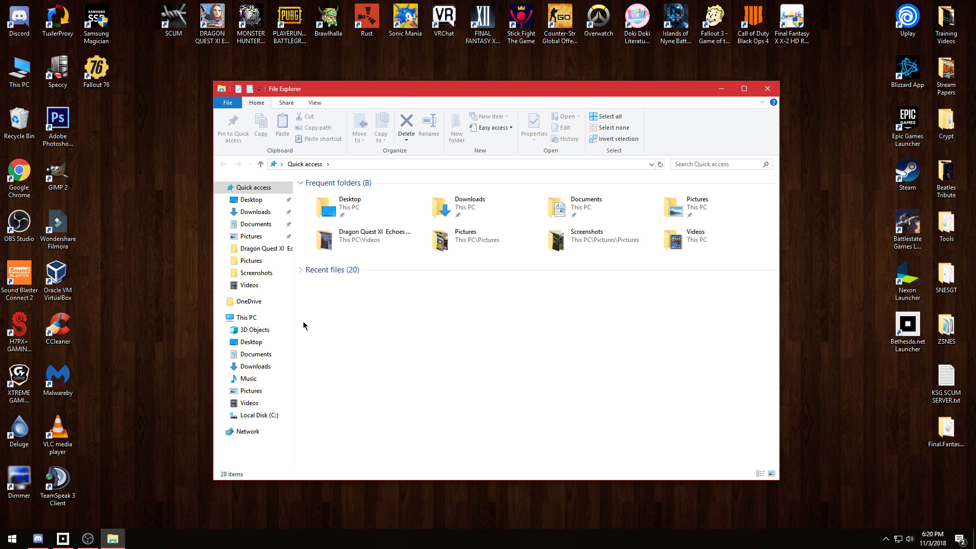
pyautogui.click(257, 224)
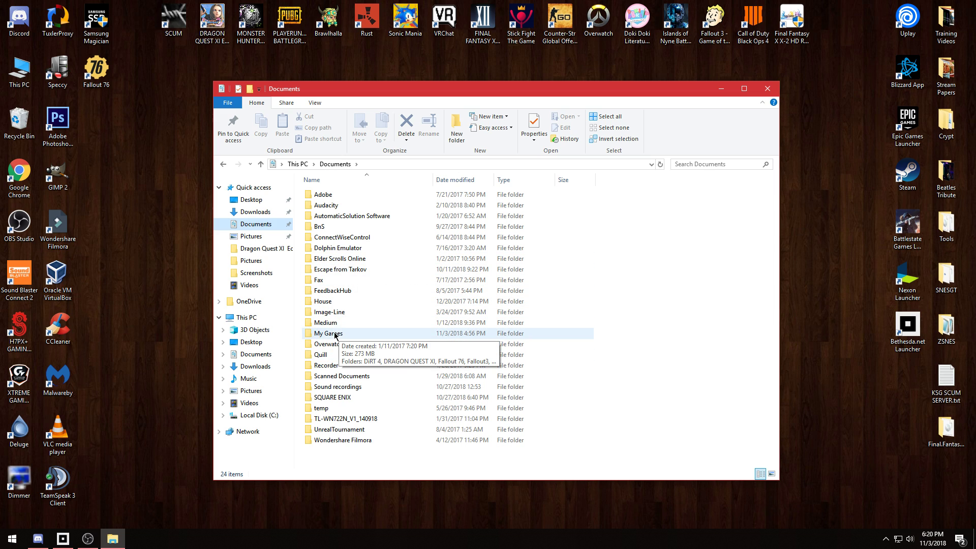
pyautogui.doubleClick(334, 334)
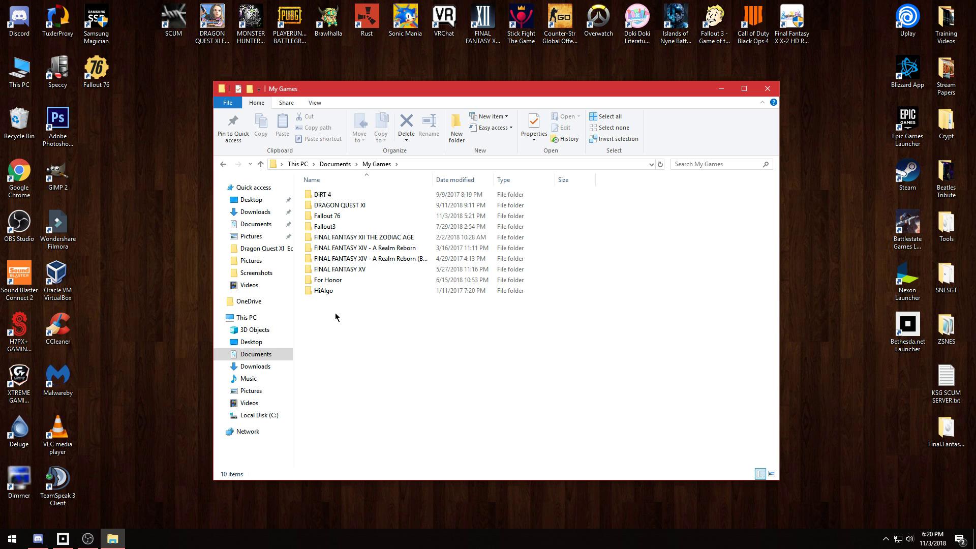
pyautogui.doubleClick(334, 218)
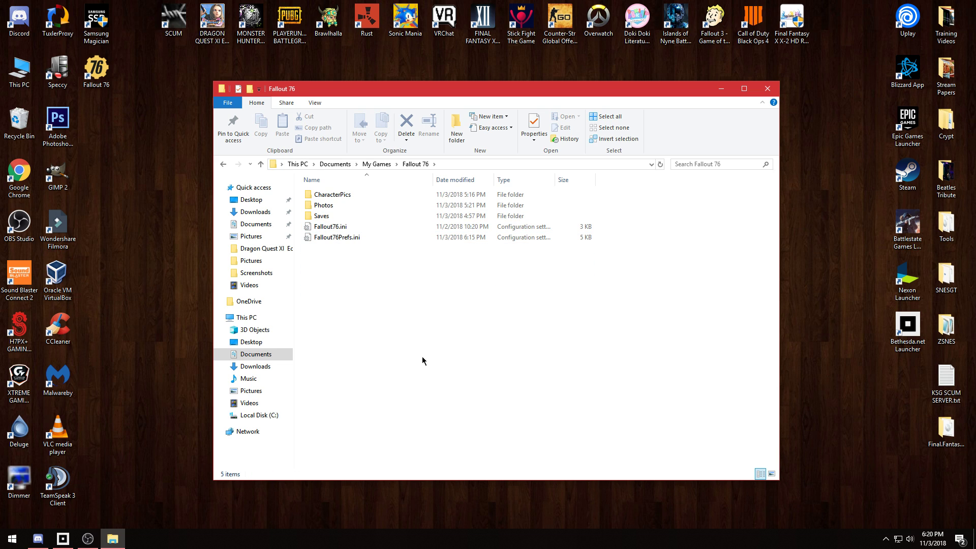
pyautogui.click(354, 238)
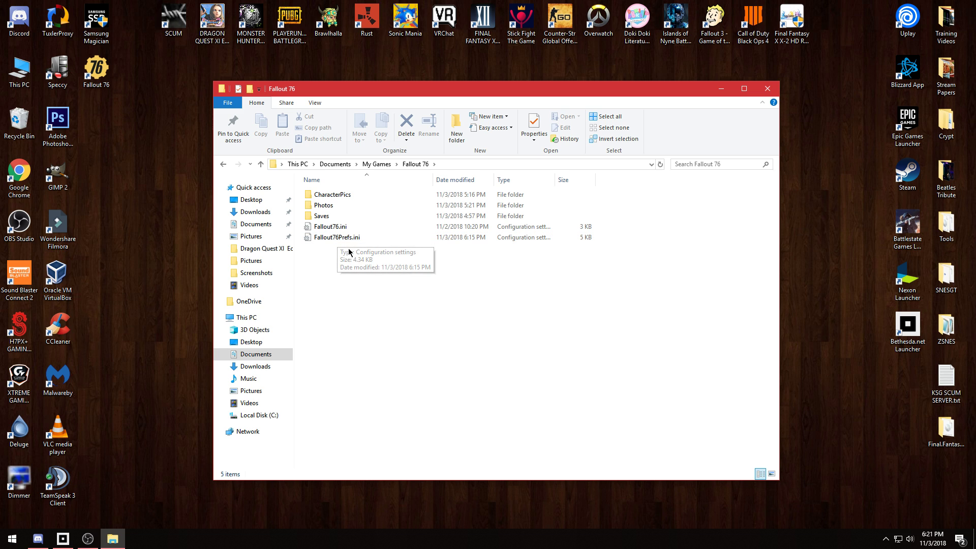
# Open Fallout76Prefs.ini in Notepad, enlarge its window, and bring up the Find dialog.
pyautogui.doubleClick(335, 239)
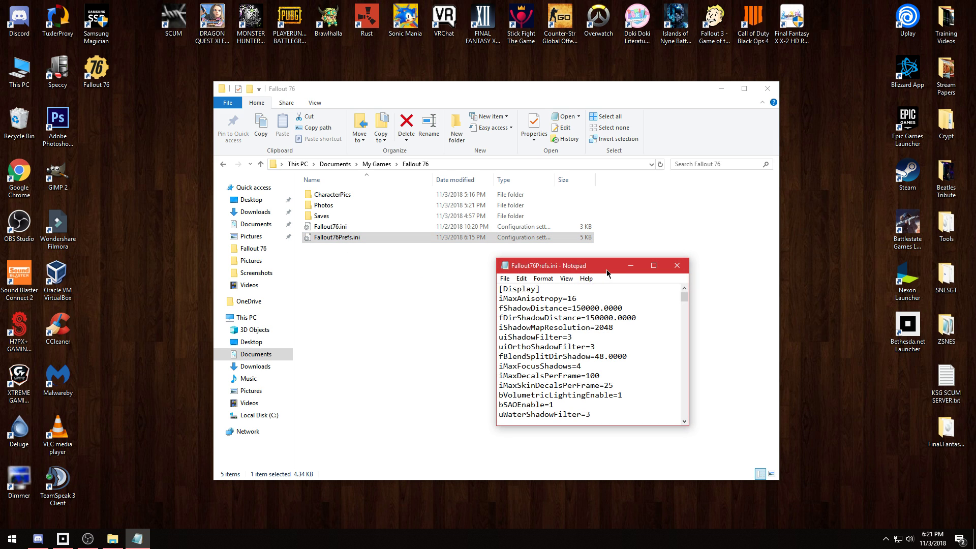
pyautogui.moveTo(606, 265); pyautogui.dragTo(514, 149)
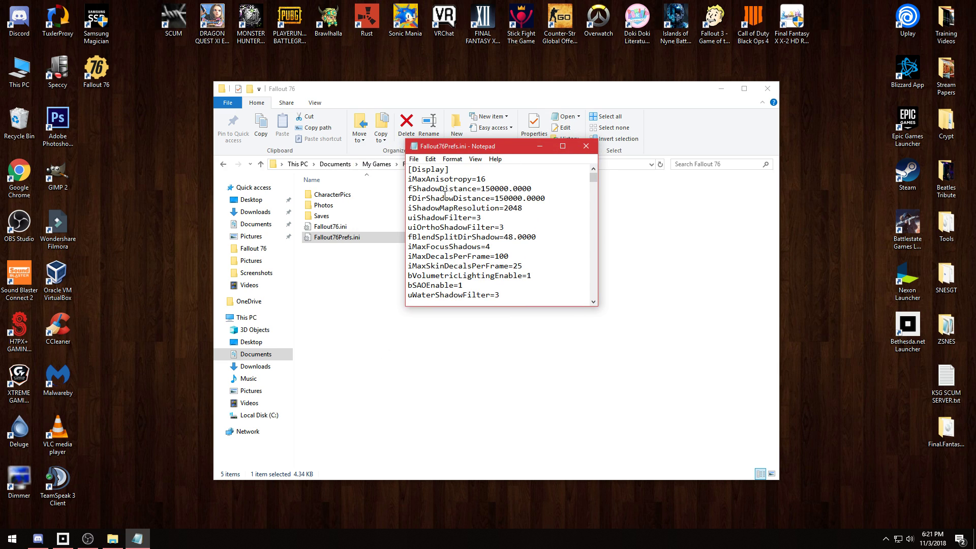
pyautogui.click(721, 89)
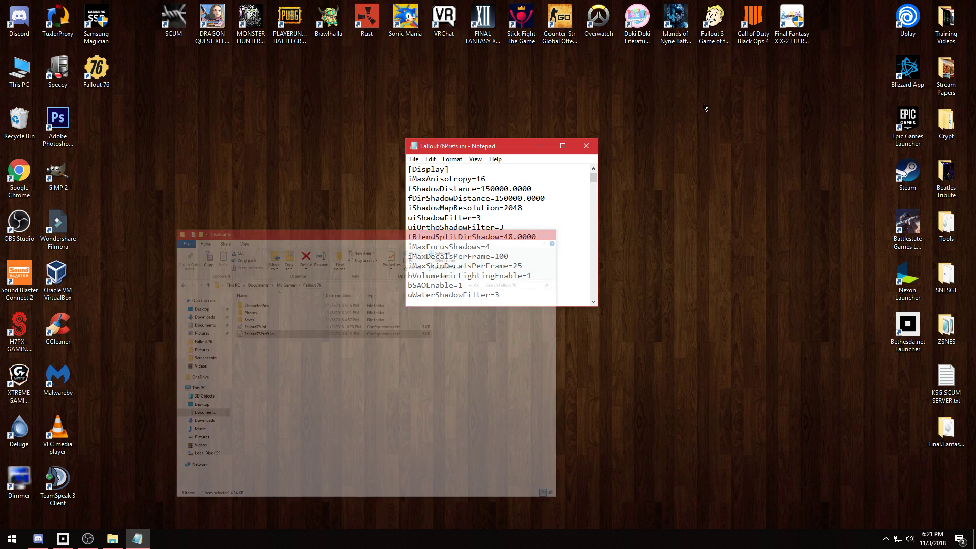
pyautogui.moveTo(518, 151); pyautogui.dragTo(507, 163)
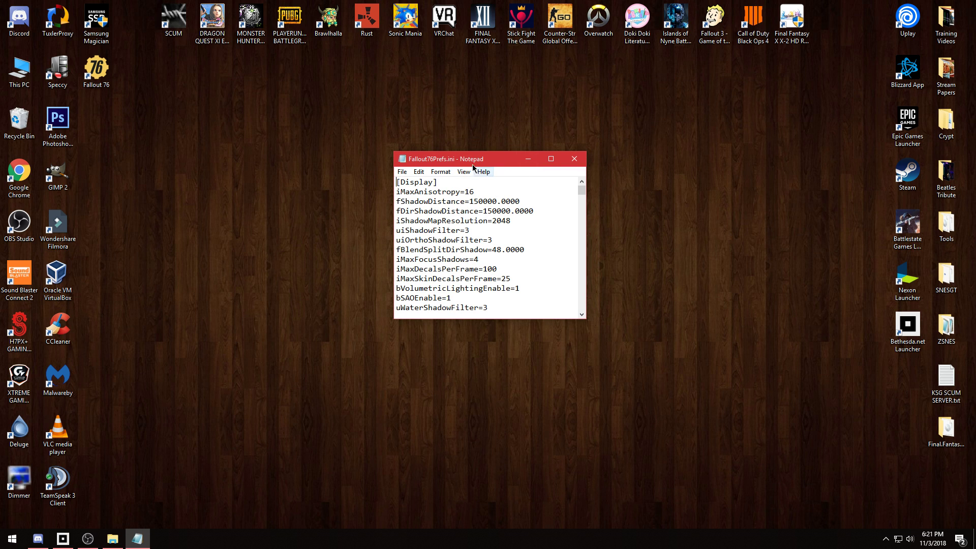
pyautogui.moveTo(586, 321); pyautogui.dragTo(787, 463)
pyautogui.moveTo(594, 163); pyautogui.dragTo(486, 144)
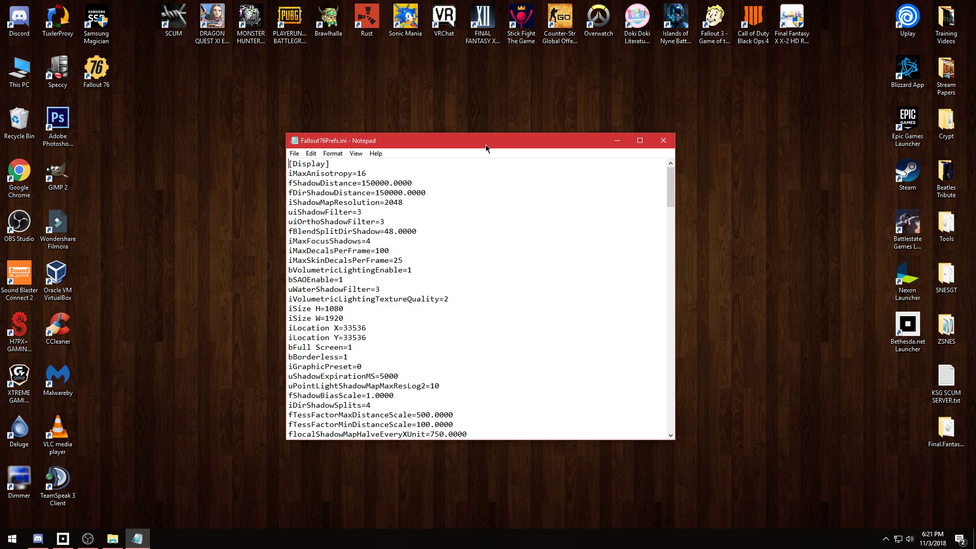
pyautogui.hotkey('ctrl', 'f')
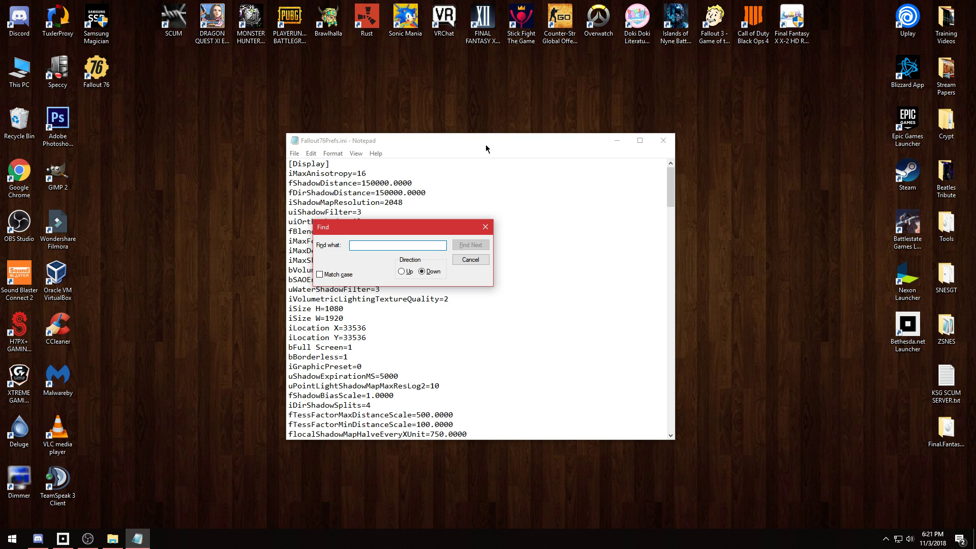
# Search for 'ip' to reach the iPresentInterval=0 line and place the cursor after it.
pyautogui.write('ip')
pyautogui.press('Return')
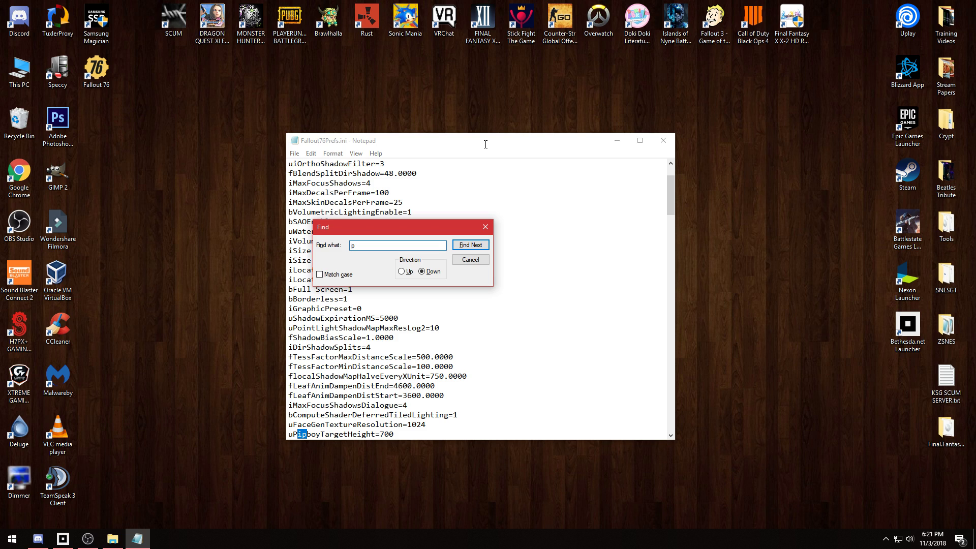
pyautogui.press('Return')
pyautogui.press('Return')
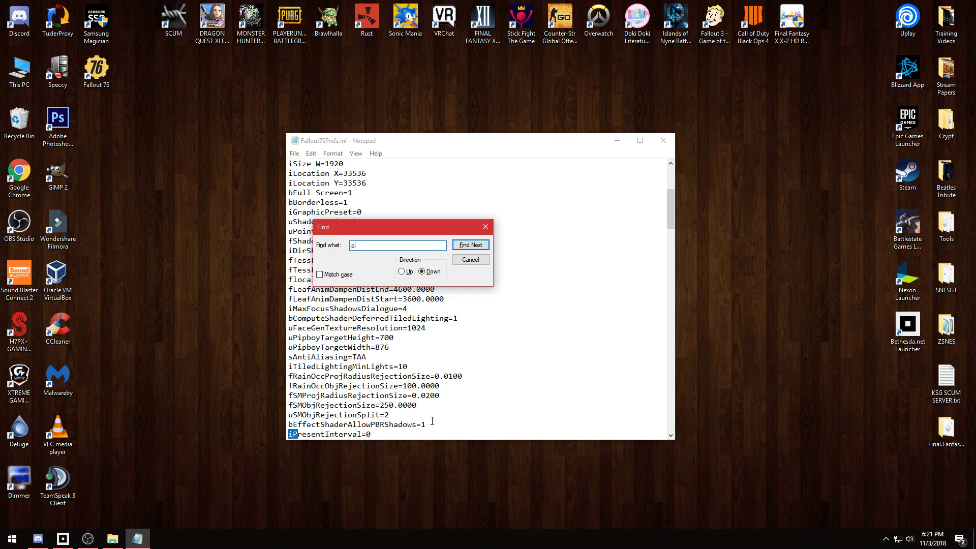
pyautogui.click(381, 434)
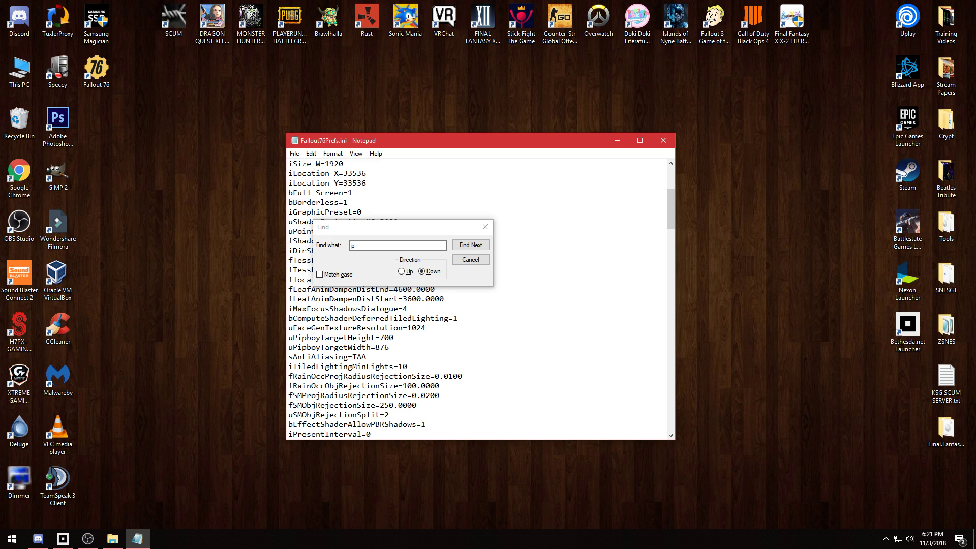
# Close the Find dialog and the Fallout76Prefs.ini Notepad window.
pyautogui.click(486, 227)
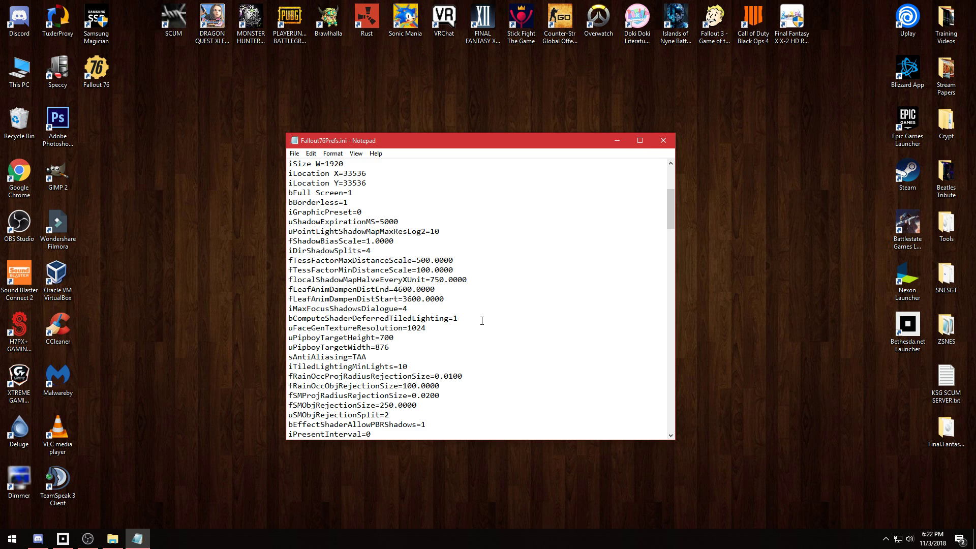
pyautogui.click(663, 141)
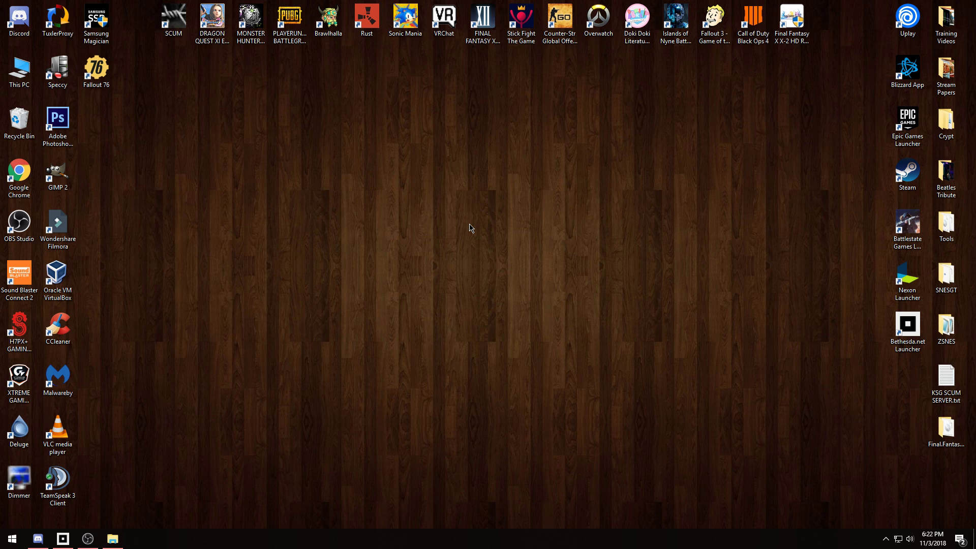
# Launch NVIDIA Control Panel from the notification area icon and center its window.
pyautogui.click(885, 538)
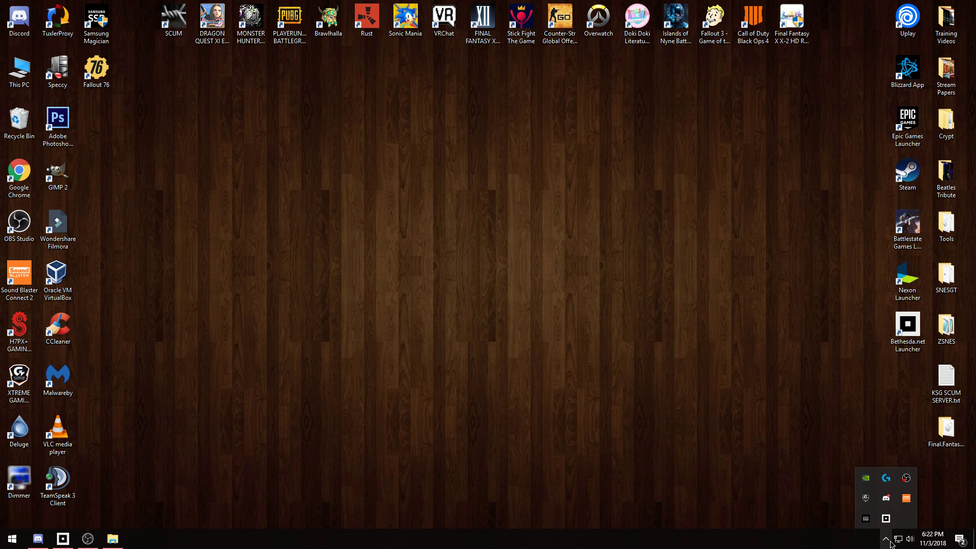
pyautogui.rightClick(869, 481)
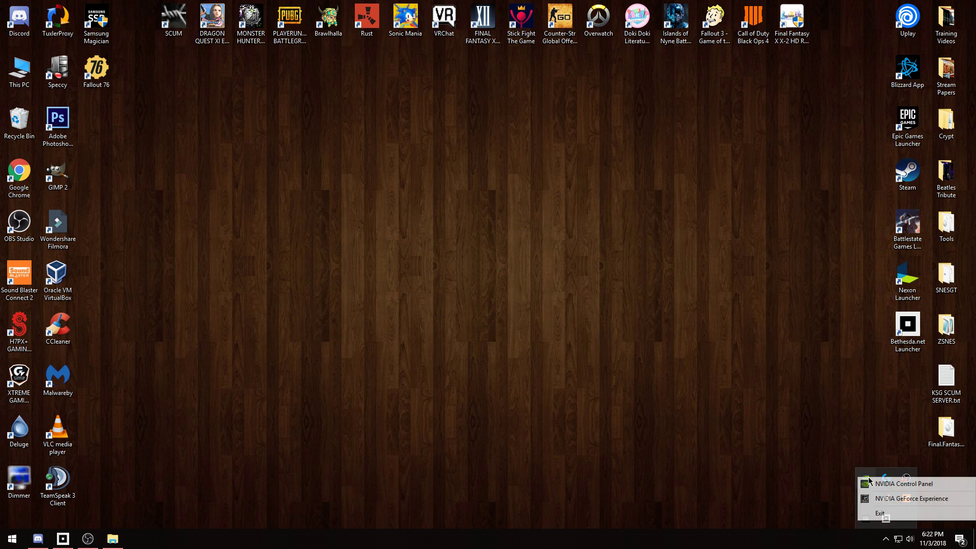
pyautogui.click(912, 484)
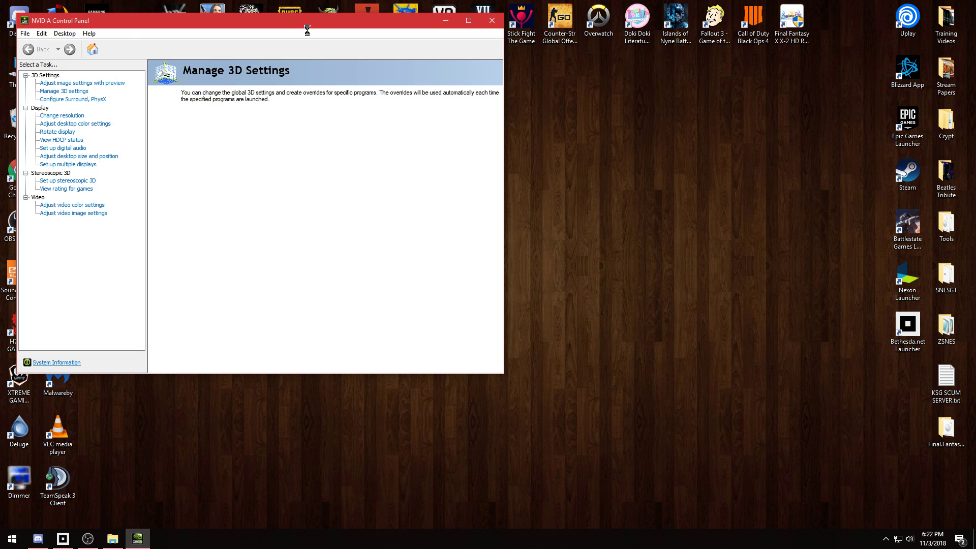
pyautogui.moveTo(295, 29); pyautogui.dragTo(507, 110)
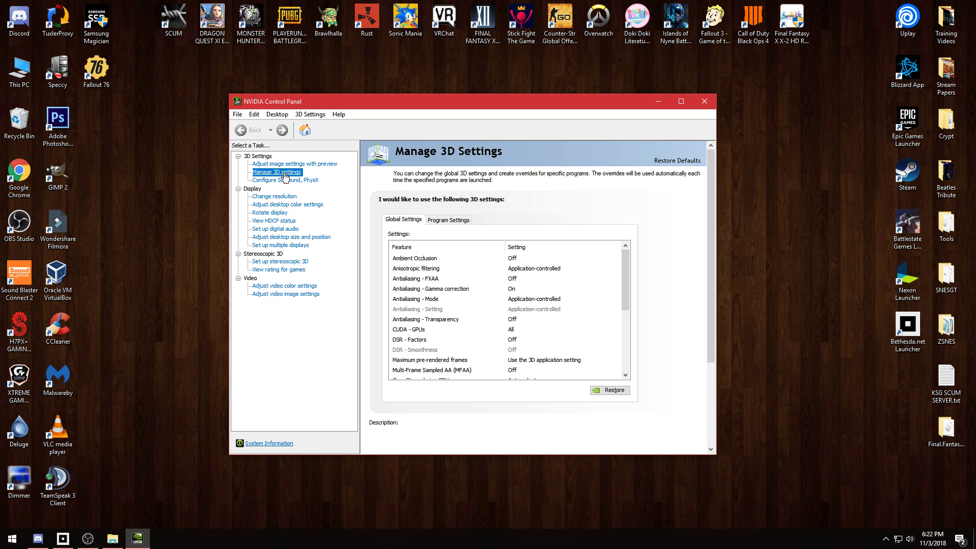
# Switch Manage 3D Settings to Program Settings and check the program selector list.
pyautogui.click(450, 222)
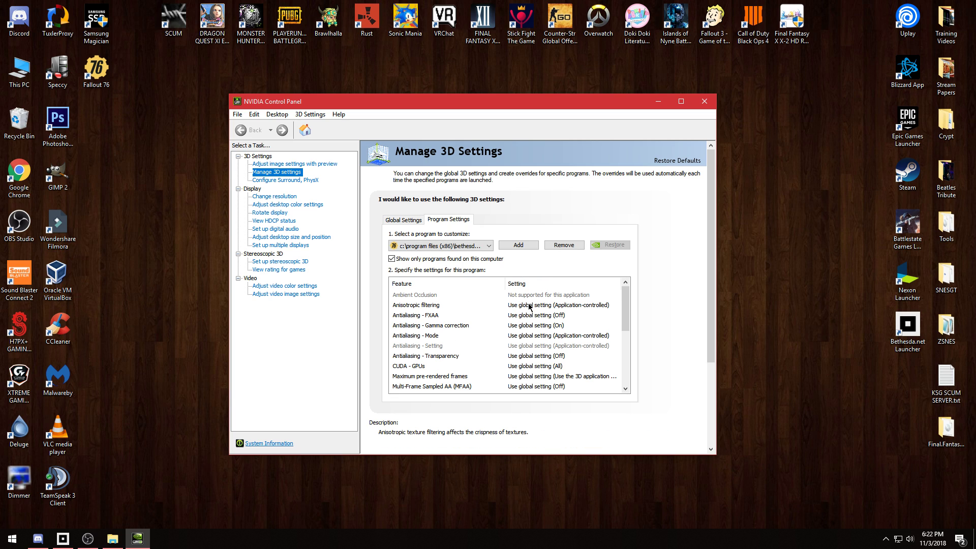
pyautogui.moveTo(519, 315)
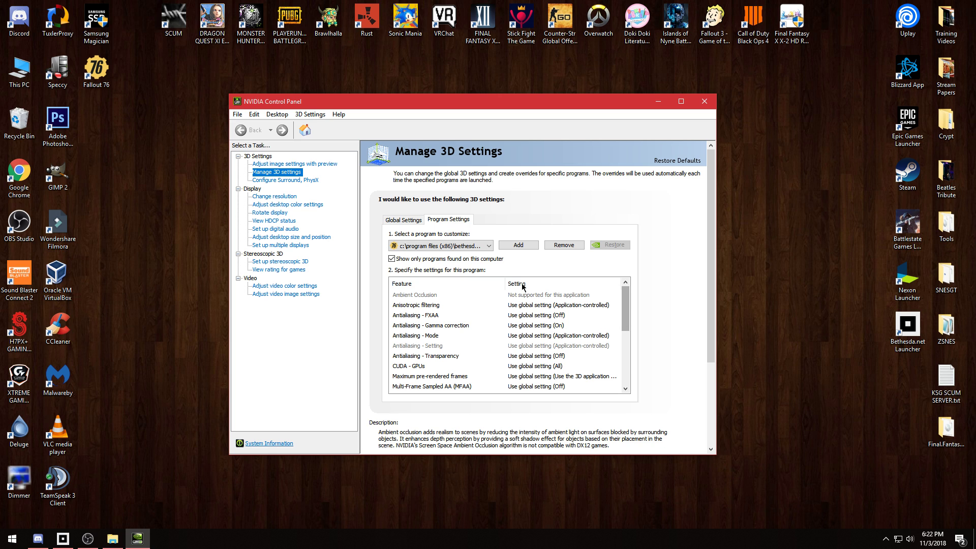
pyautogui.click(489, 246)
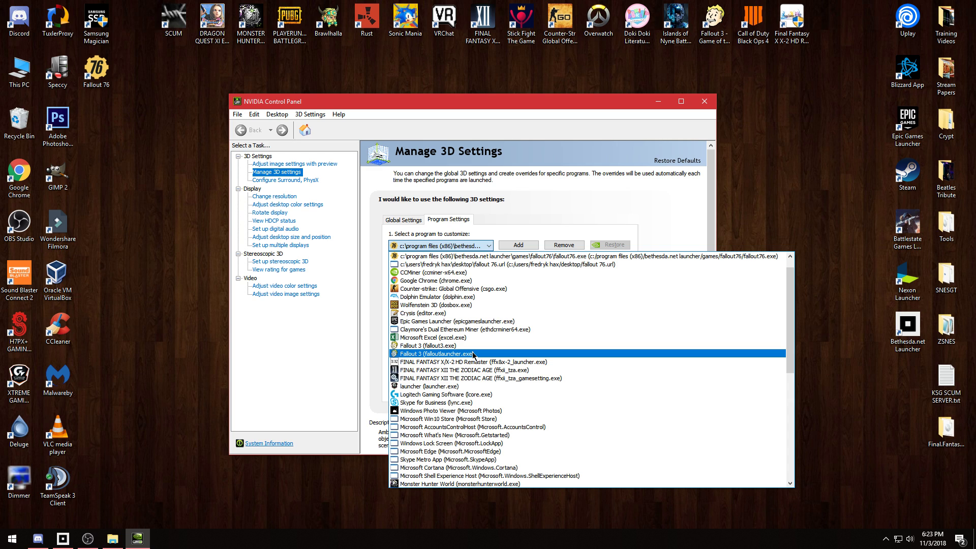
pyautogui.click(528, 219)
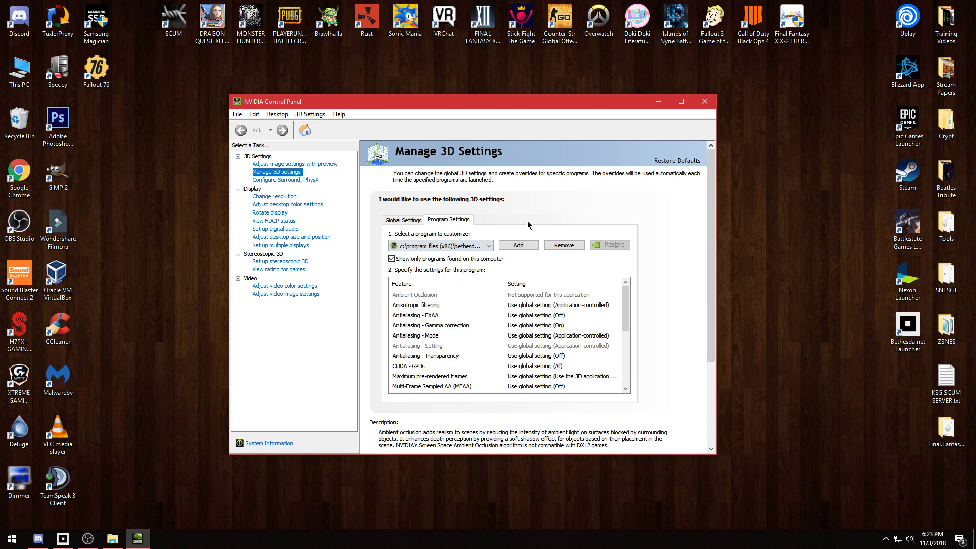
# Add Fallout76.exe from C:\Program Files (x86)\Bethesda.net Launcher\games\Fallout76 as the program to customize.
pyautogui.click(517, 246)
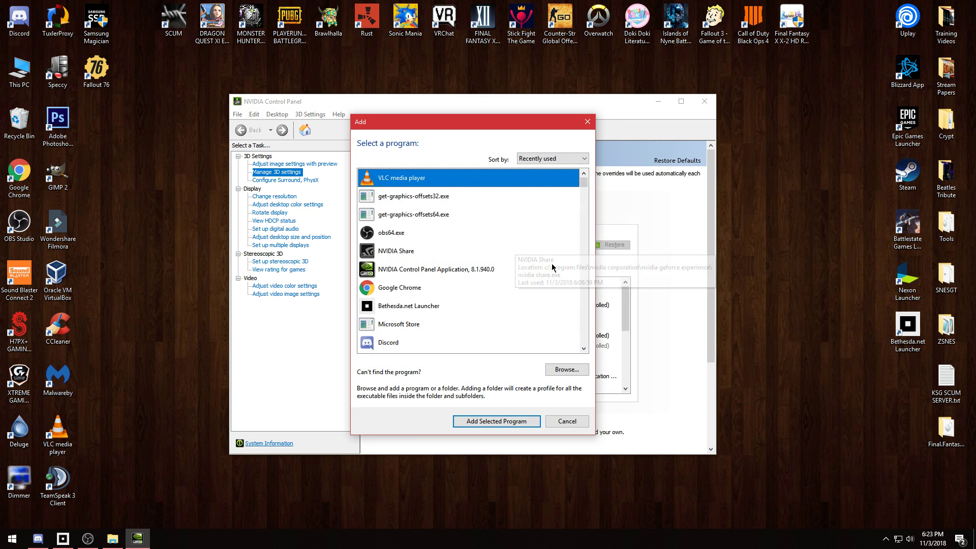
pyautogui.click(565, 371)
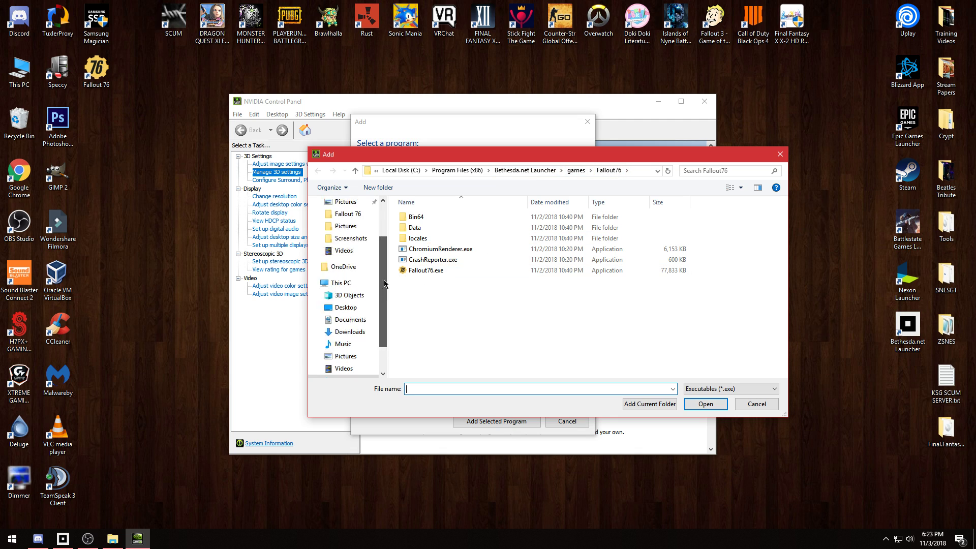
pyautogui.scroll(2, 385, 280)
pyautogui.click(340, 339)
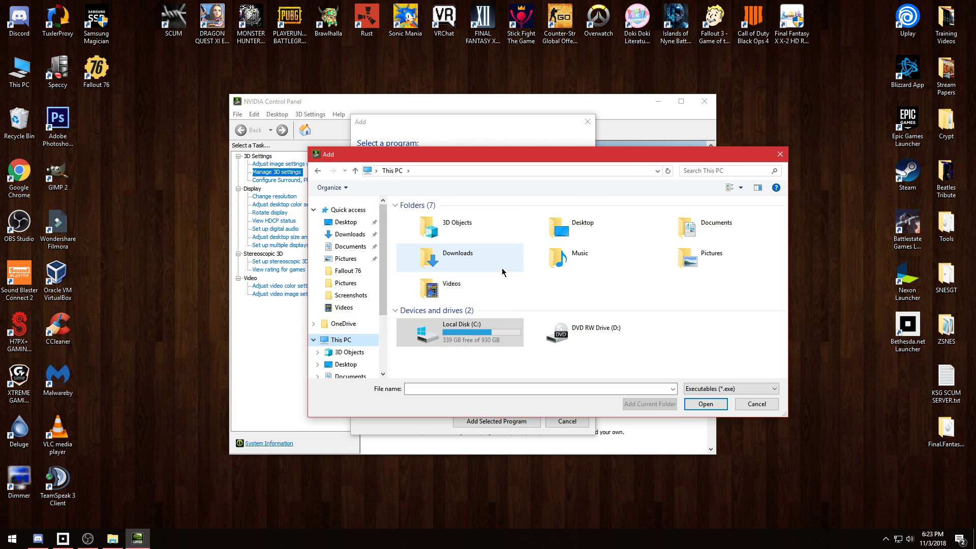
pyautogui.doubleClick(465, 340)
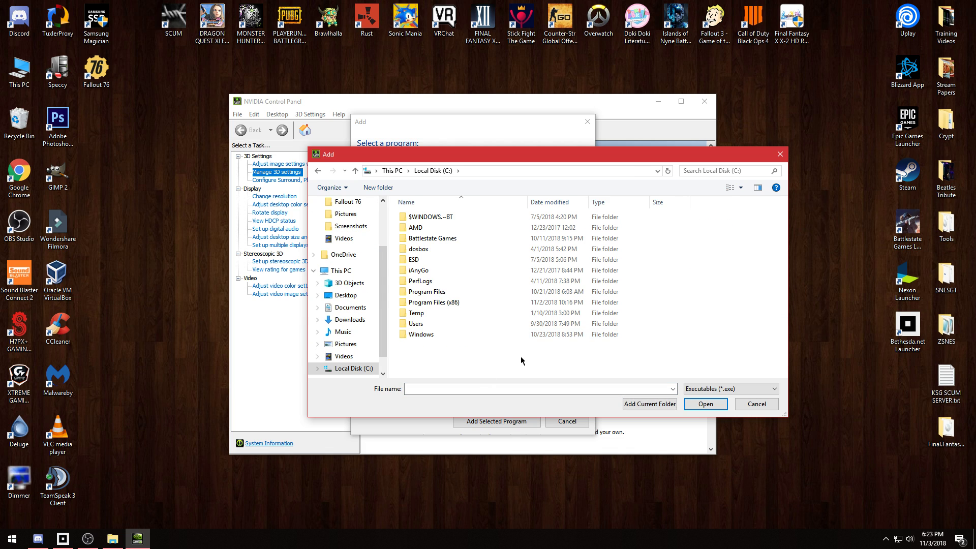
pyautogui.doubleClick(437, 303)
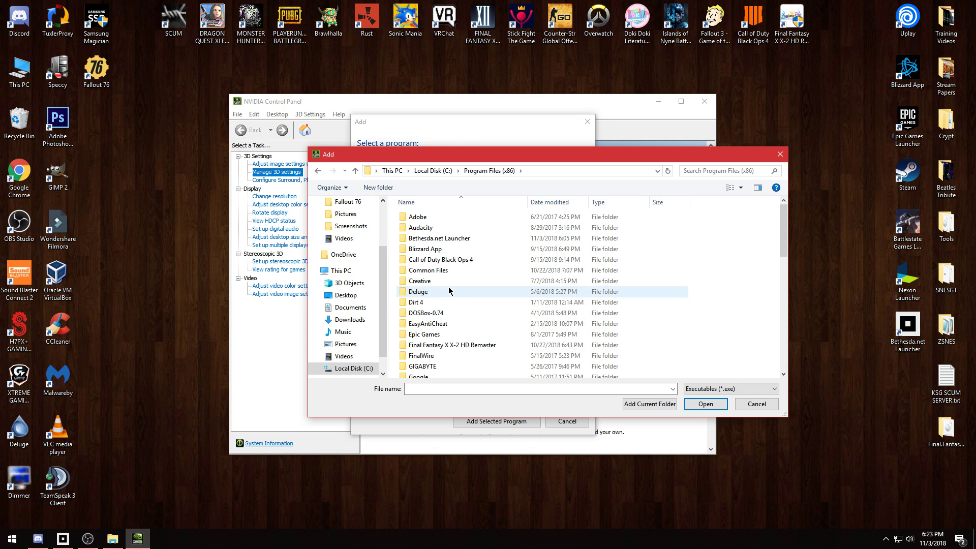
pyautogui.doubleClick(435, 239)
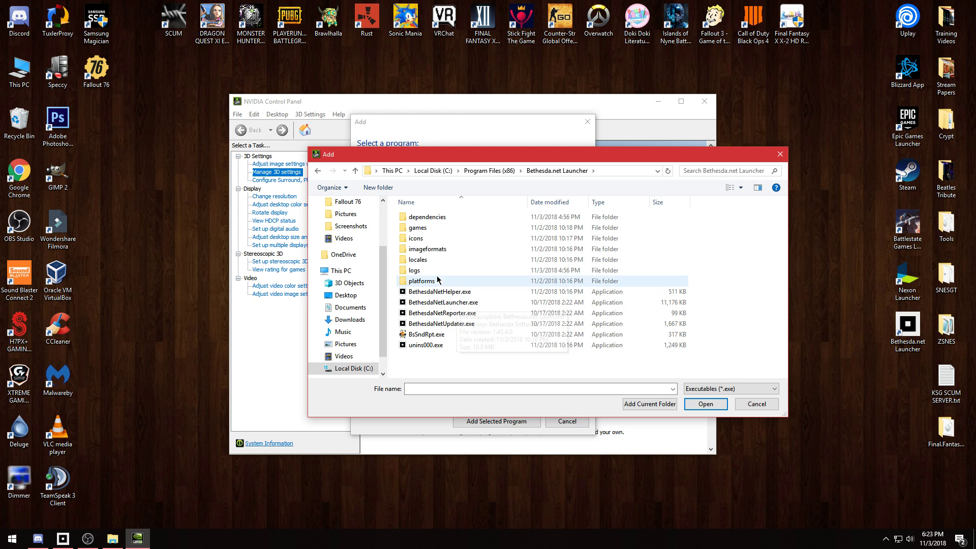
pyautogui.doubleClick(418, 230)
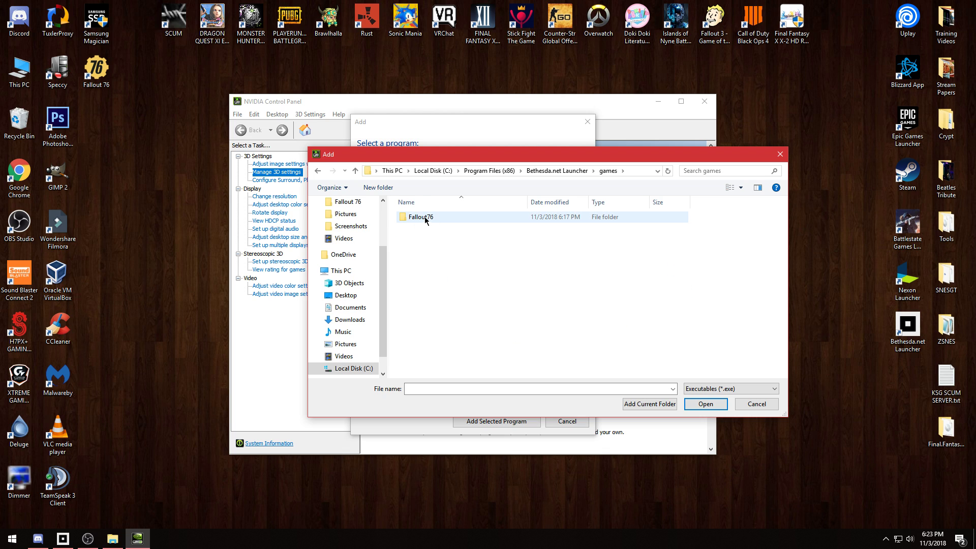
pyautogui.doubleClick(425, 218)
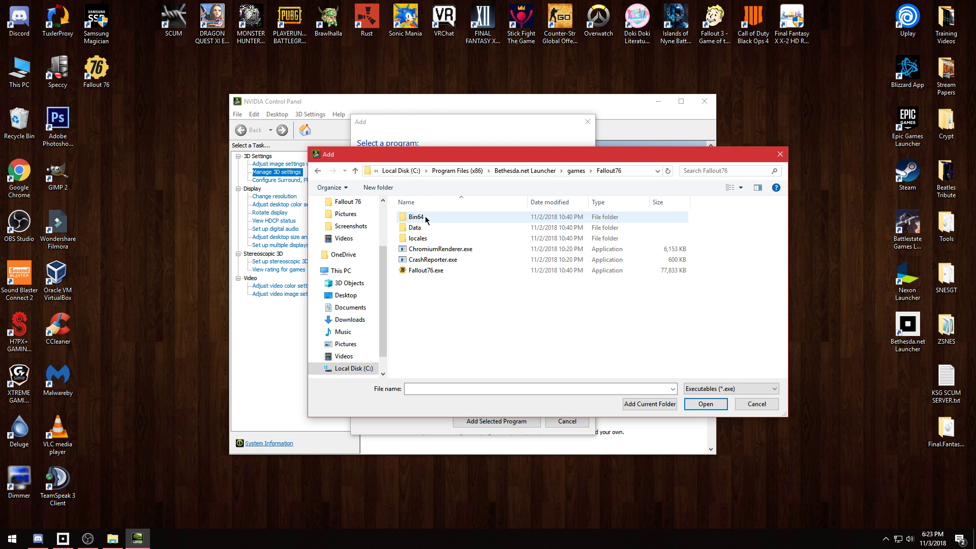
pyautogui.doubleClick(428, 271)
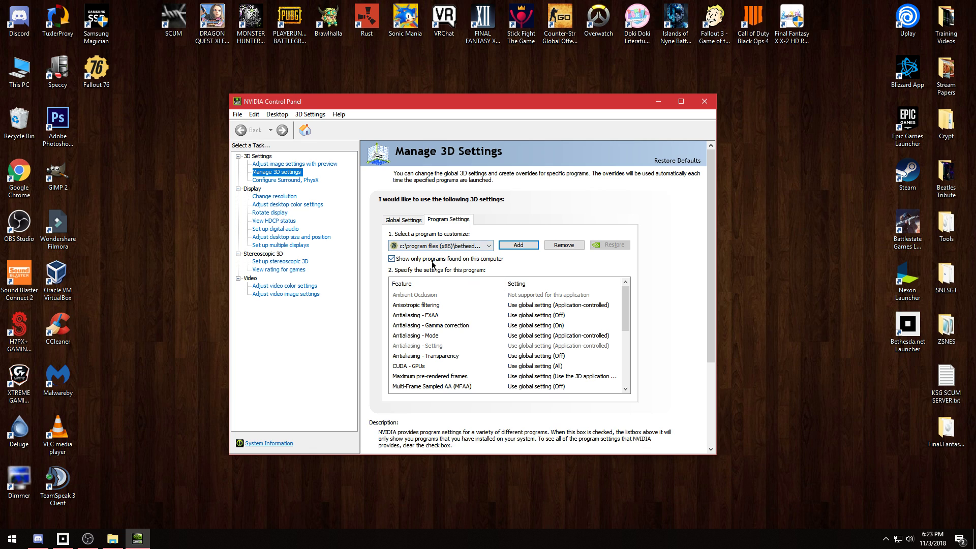
# Set Vertical sync to Off for Fallout76.exe and close NVIDIA Control Panel.
pyautogui.moveTo(625, 303); pyautogui.dragTo(615, 363)
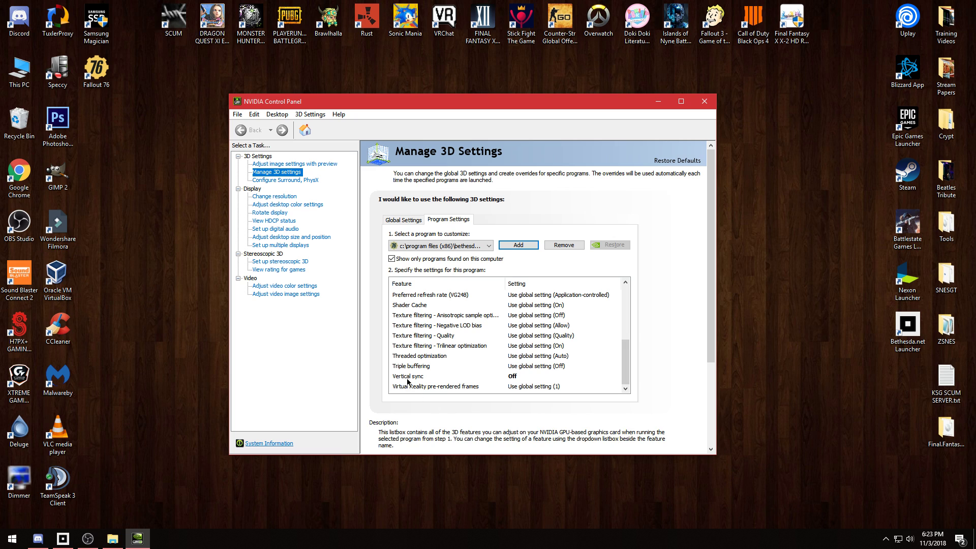
pyautogui.click(513, 377)
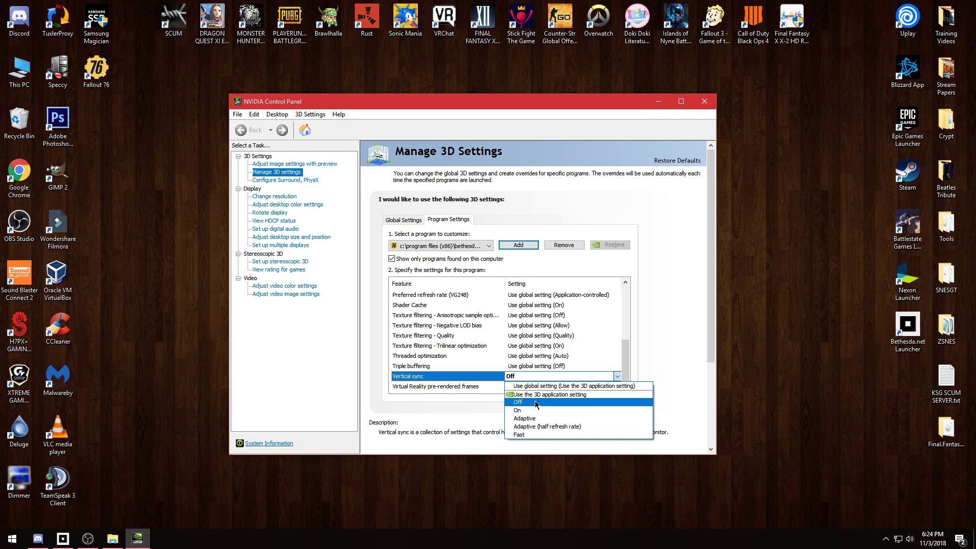
pyautogui.click(534, 403)
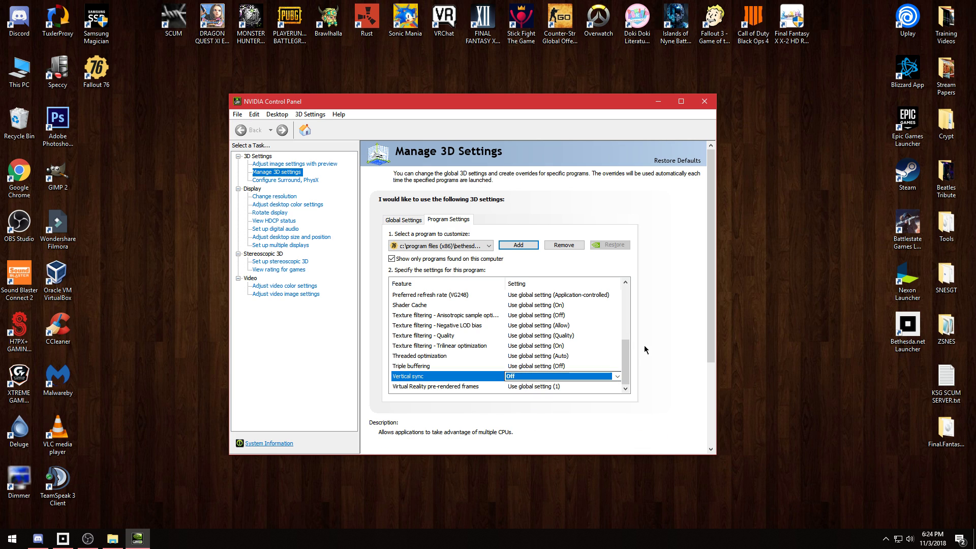
pyautogui.moveTo(710, 309); pyautogui.dragTo(703, 331)
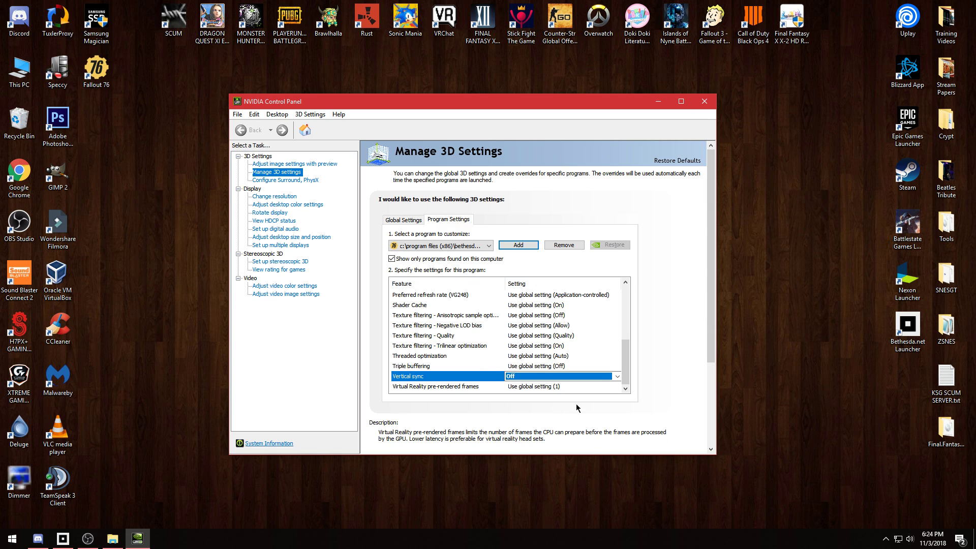
pyautogui.click(705, 102)
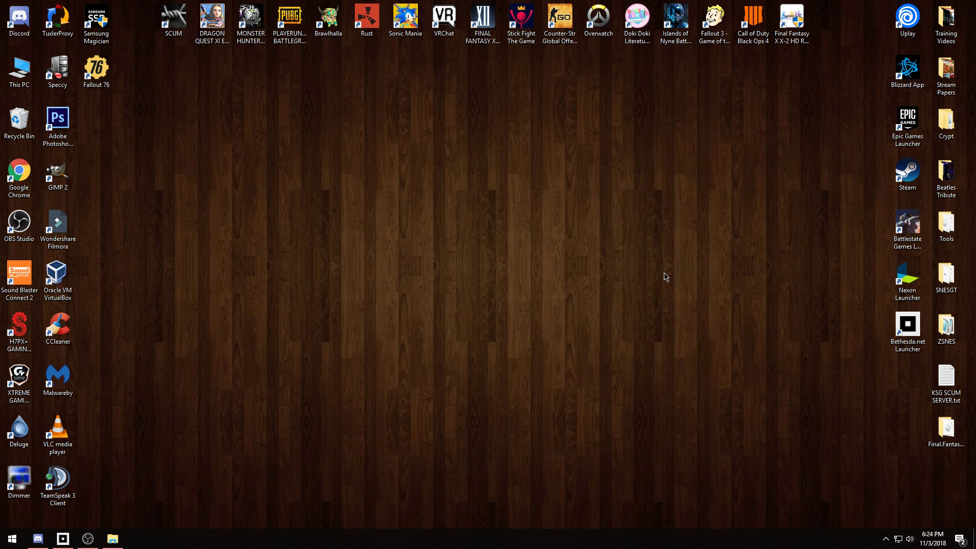